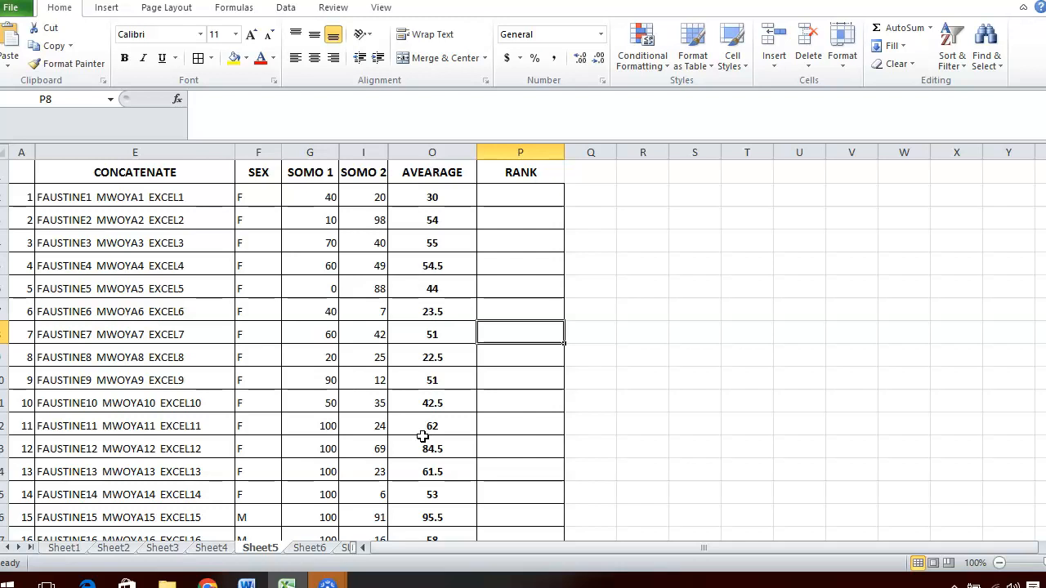
Enter =RANK(O2,O2:O30,1) in cell P2 to rank the first student's average in ascending order.
{"action": "left_click", "coordinate": [510, 199]}
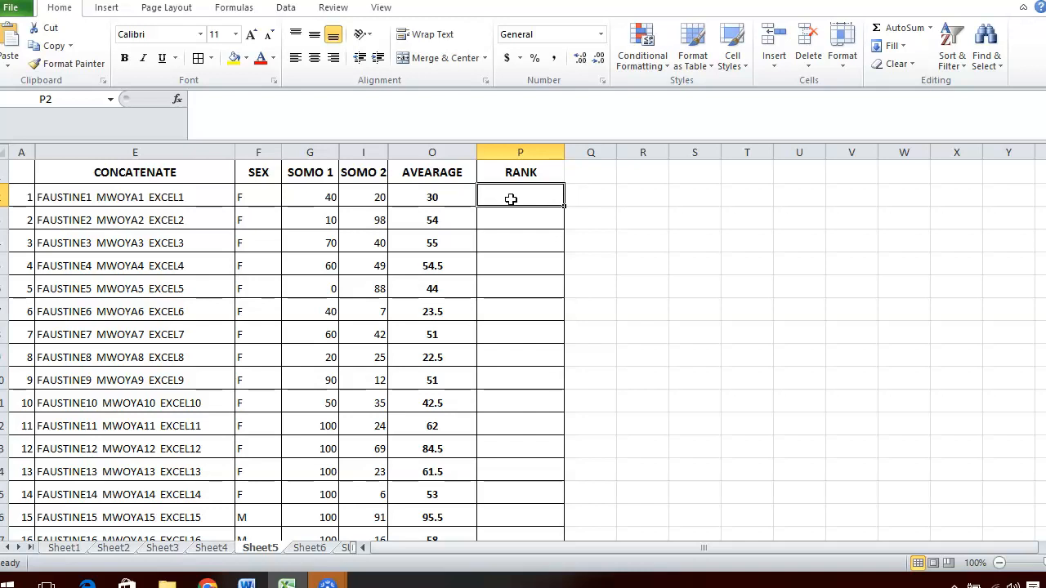
{"action": "type", "text": "="}
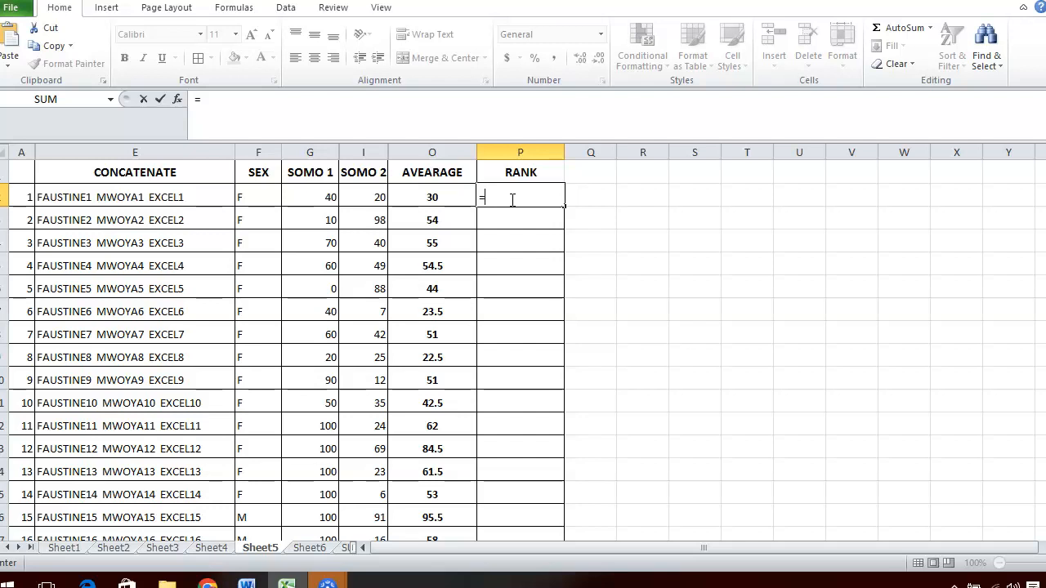
{"action": "type", "text": "RANK"}
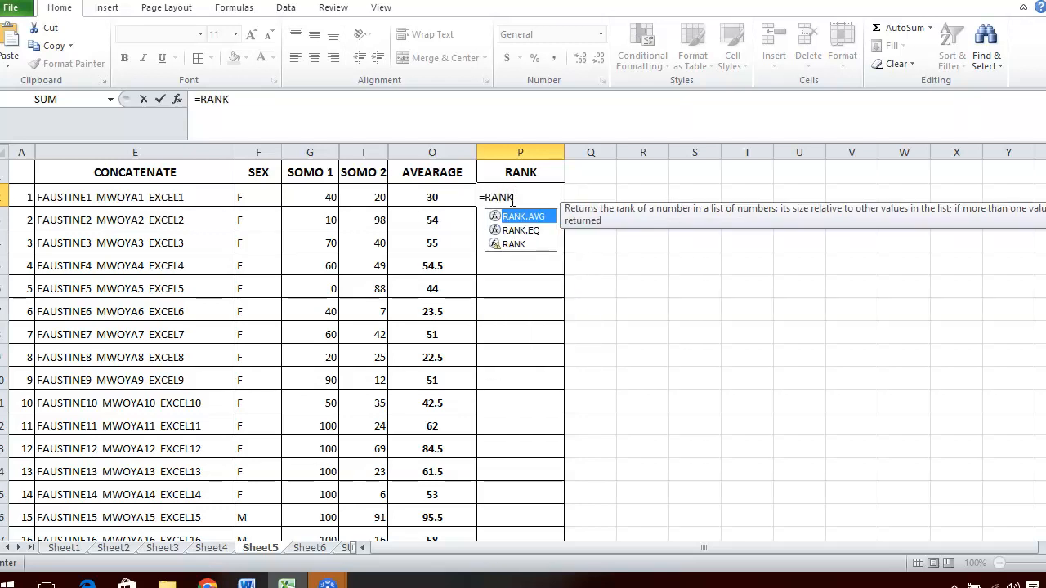
{"action": "type", "text": "("}
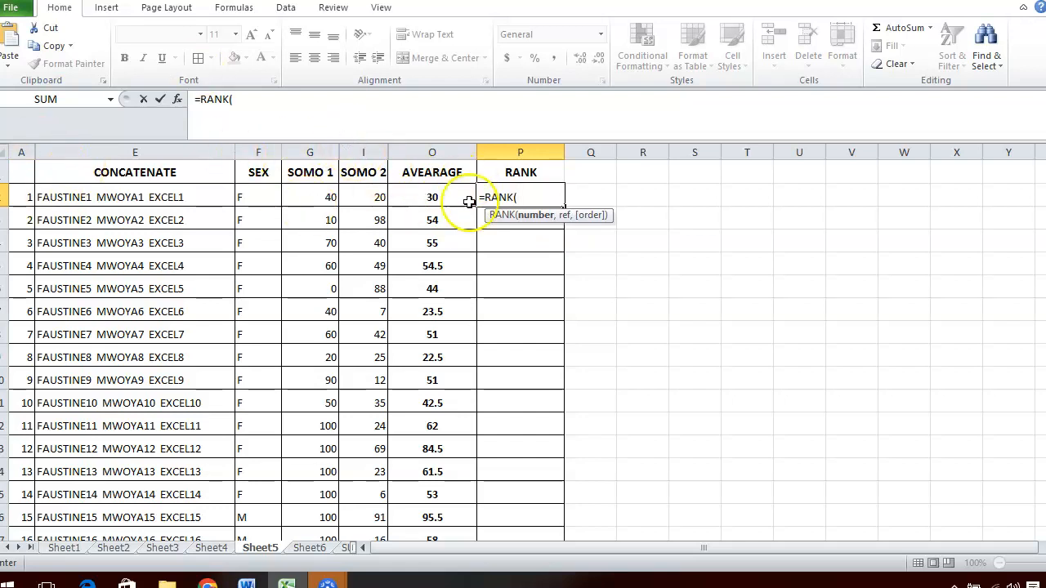
{"action": "left_click", "coordinate": [439, 196]}
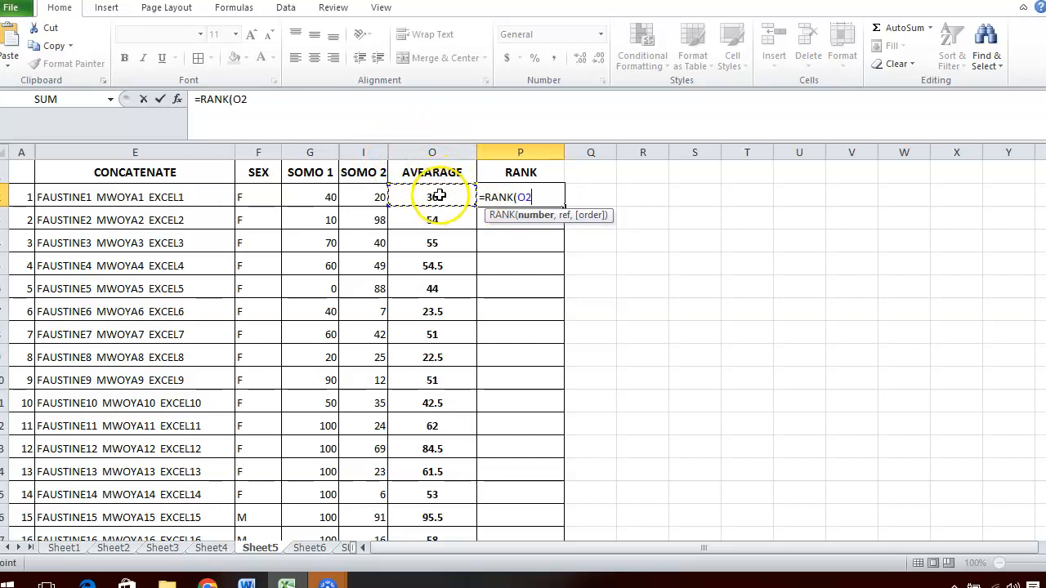
{"action": "type", "text": ","}
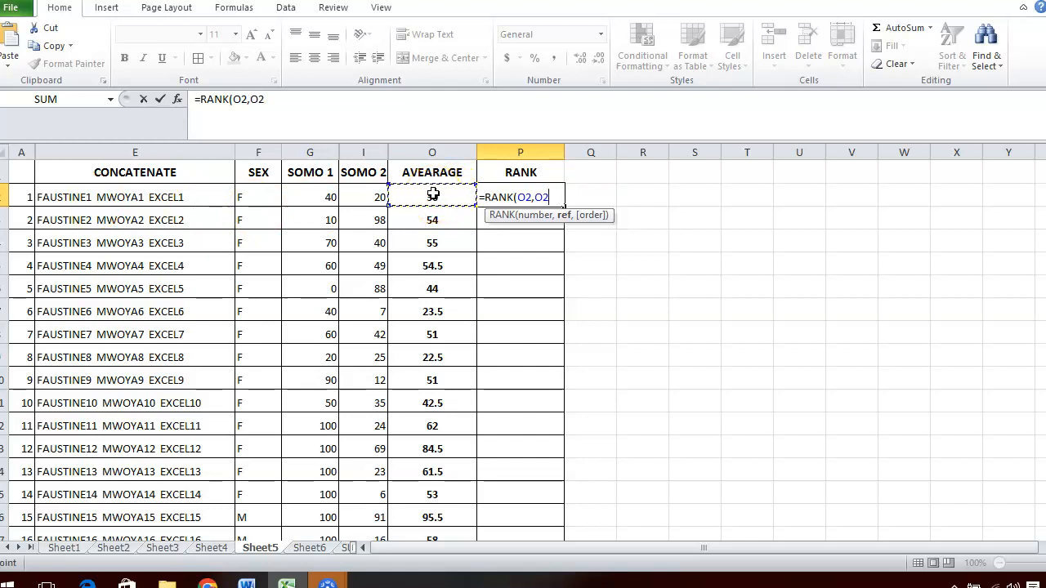
{"action": "left_click_drag", "start_coordinate": [433, 193], "coordinate": [433, 491]}
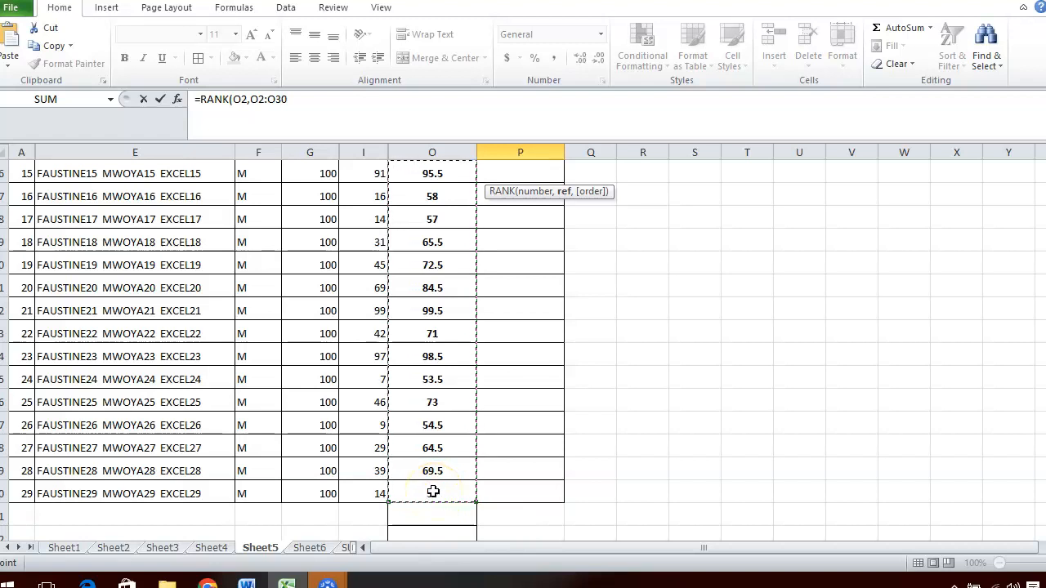
{"action": "type", "text": ",1"}
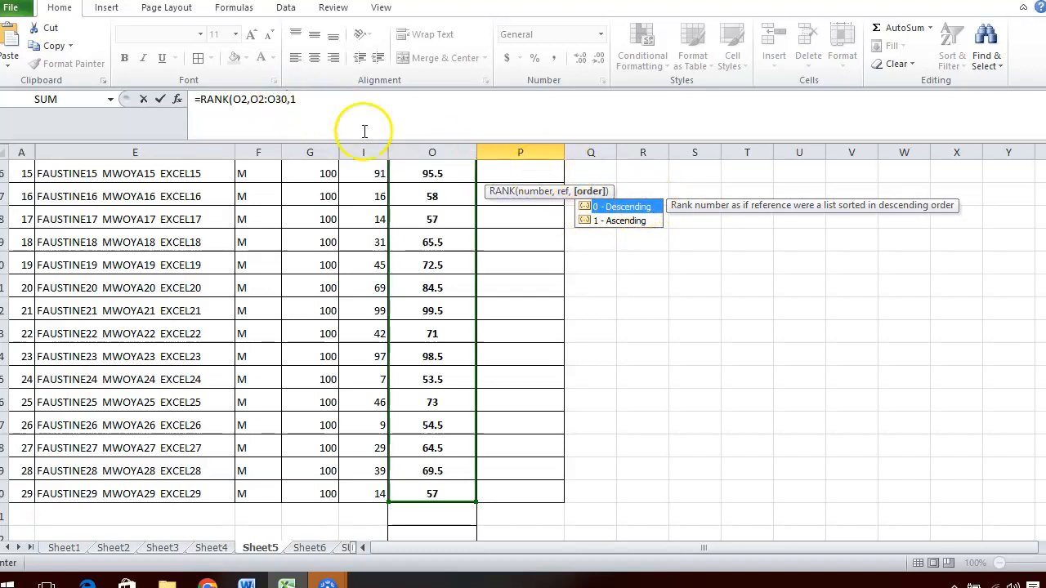
{"action": "left_click", "coordinate": [618, 222]}
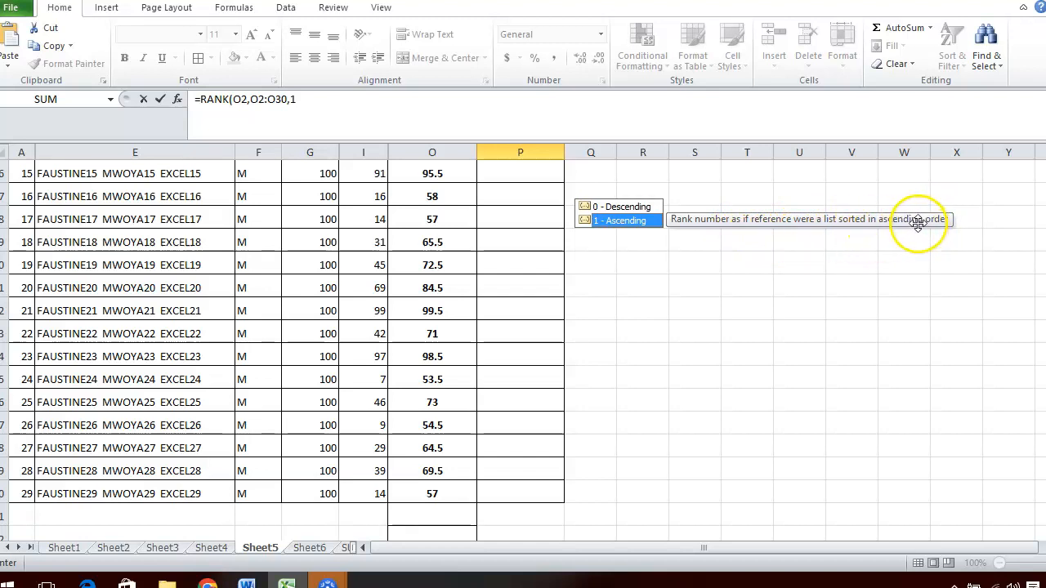
{"action": "left_click", "coordinate": [296, 102]}
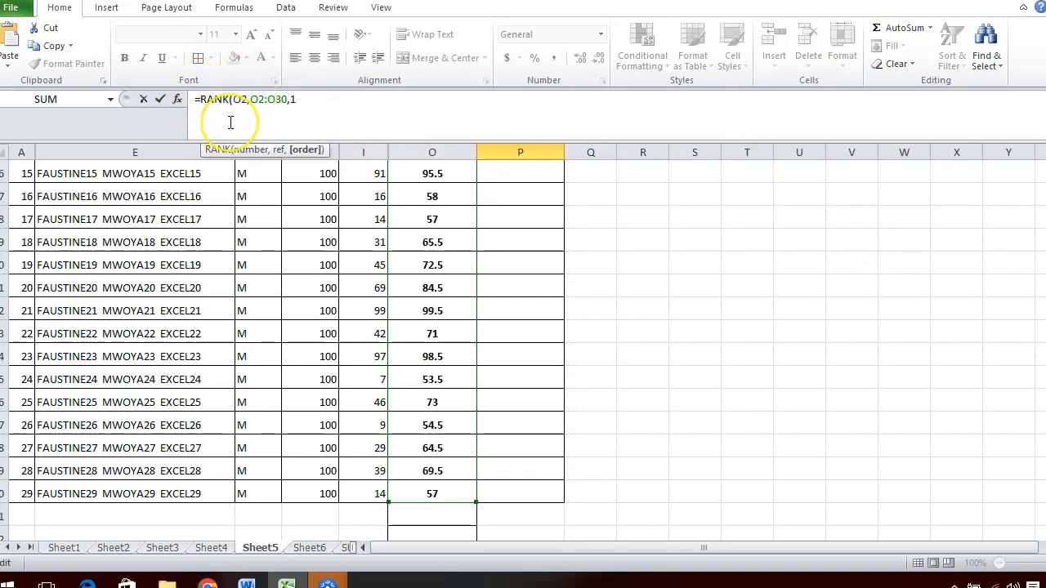
{"action": "key", "text": "Return"}
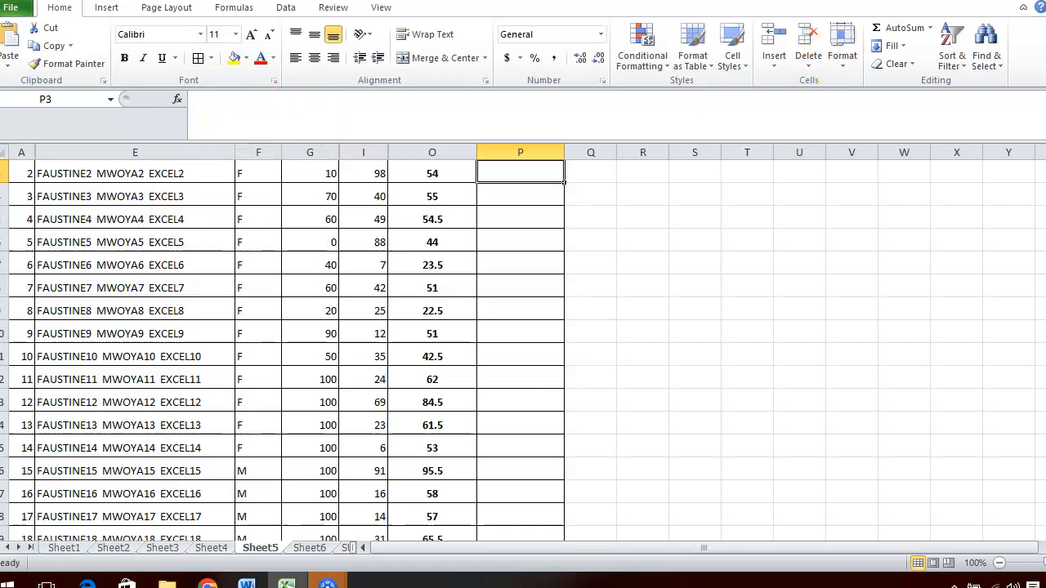
Lock the row references of the ranking range in P2's formula so it reads O$2:O$30.
{"action": "left_click_drag", "start_coordinate": [1045, 239], "coordinate": [1045, 232]}
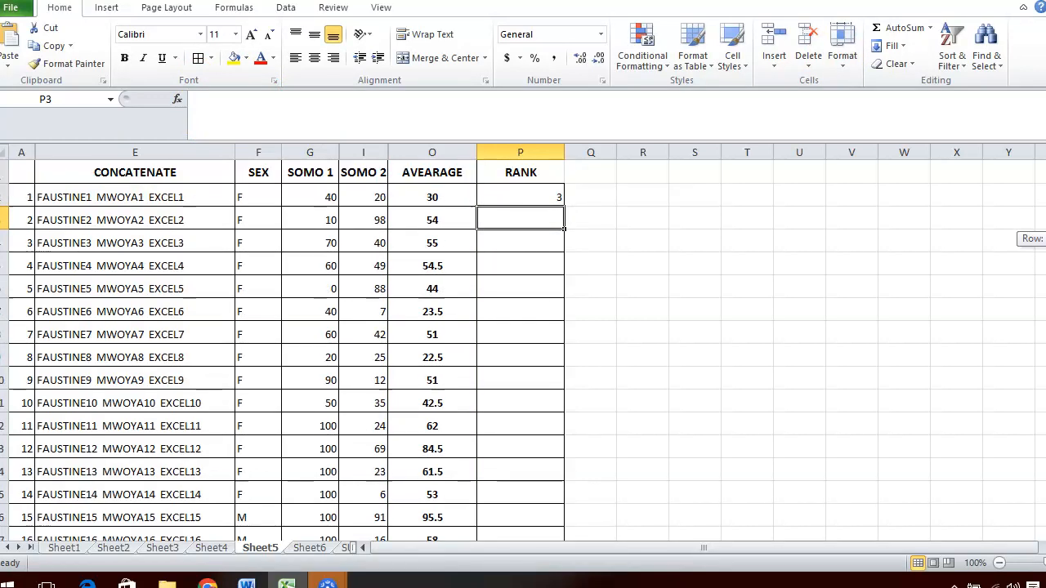
{"action": "left_click", "coordinate": [535, 195]}
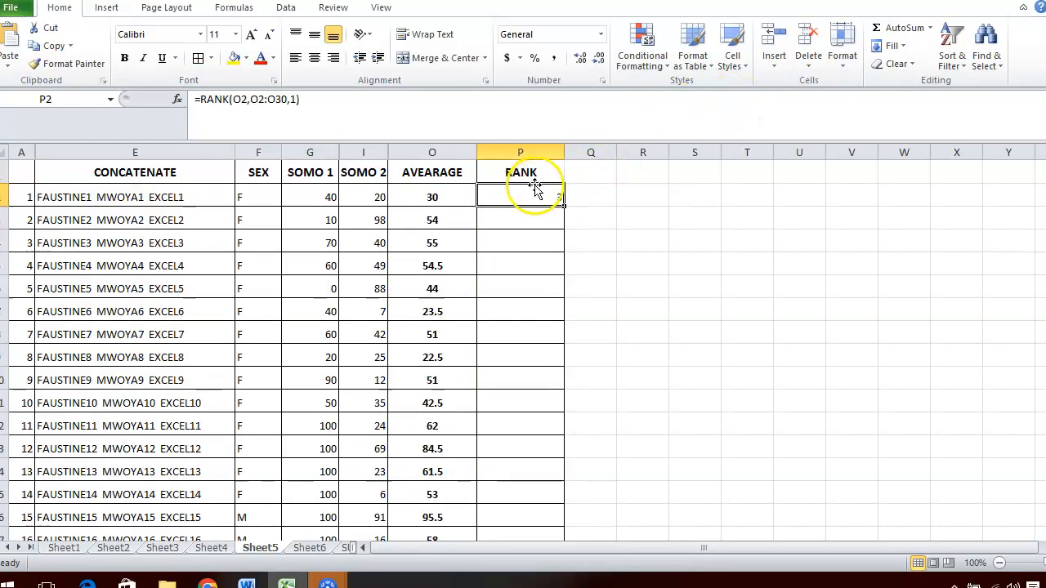
{"action": "left_click", "coordinate": [302, 99]}
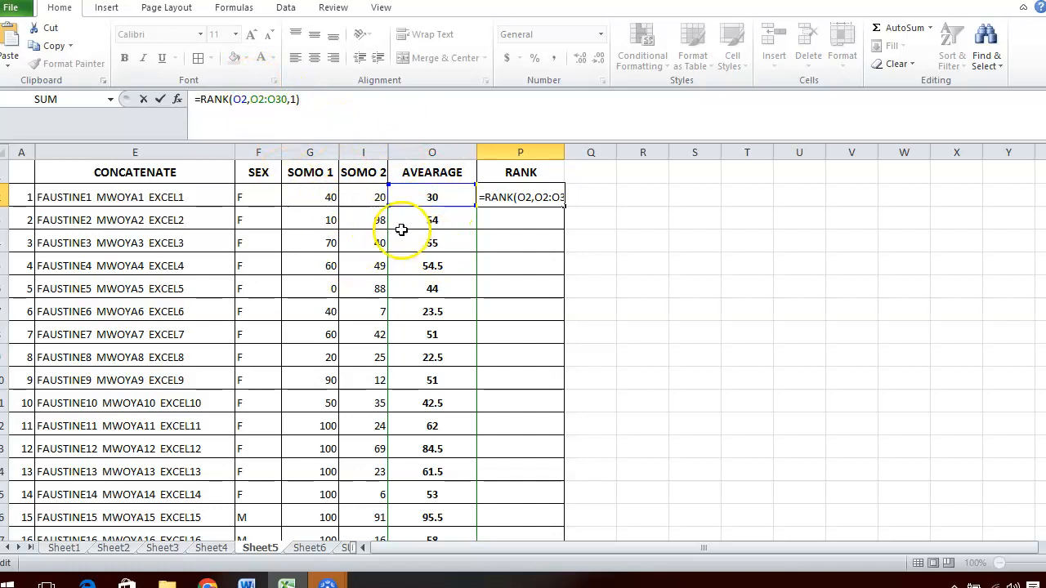
{"action": "left_click", "coordinate": [260, 99]}
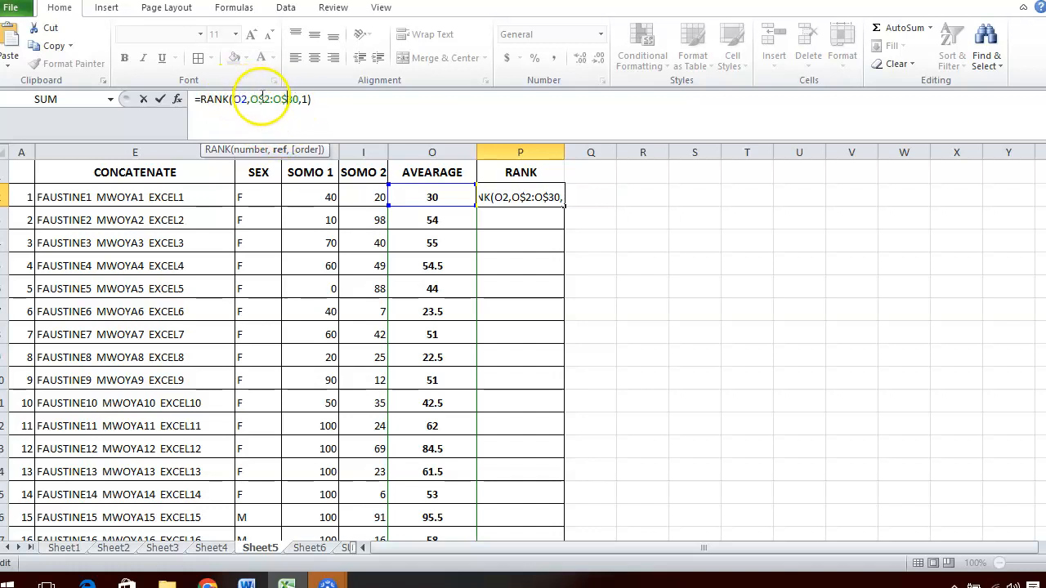
{"action": "key", "text": "Return"}
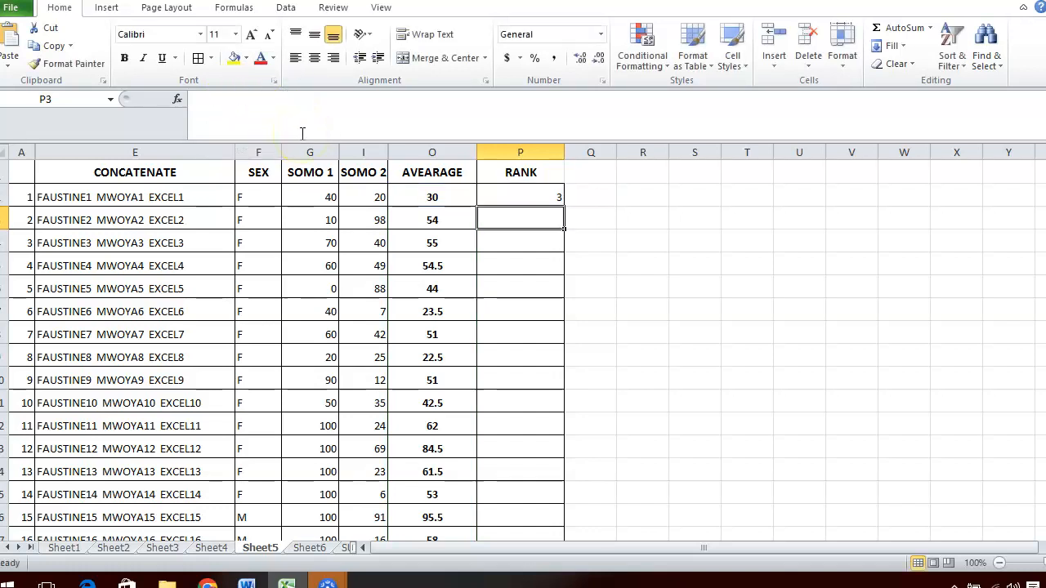
Fill the ascending rank formula from P2 down to P30.
{"action": "left_click", "coordinate": [516, 194]}
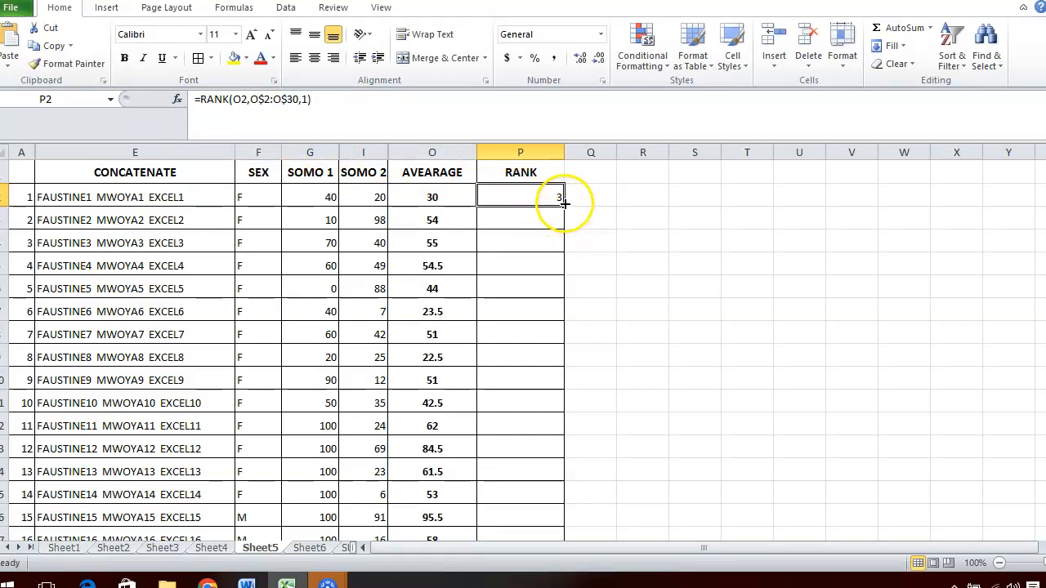
{"action": "left_click_drag", "start_coordinate": [563, 207], "coordinate": [539, 493]}
{"action": "left_click_drag", "start_coordinate": [533, 532], "coordinate": [523, 495]}
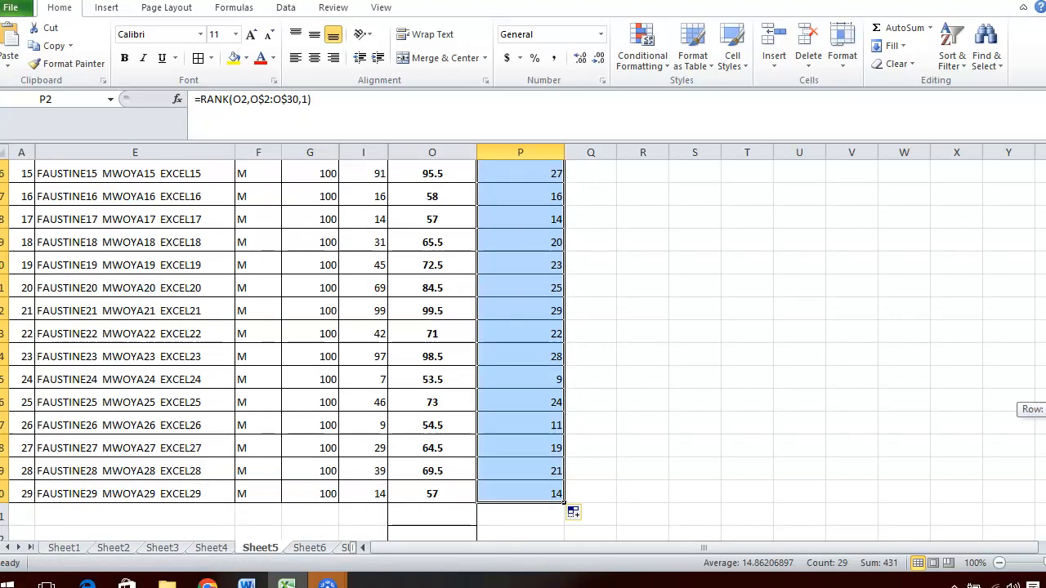
Examine the ascending ranks by selecting the rows of students 8 and 21 in turn.
{"action": "scroll", "coordinate": [281, 356], "scroll_direction": "up", "scroll_amount": 3}
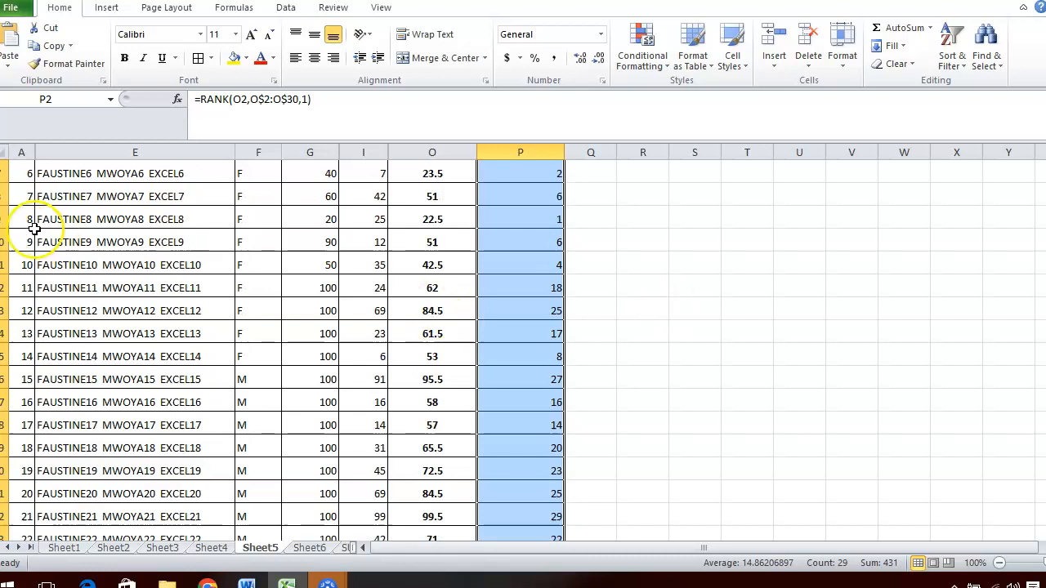
{"action": "left_click", "coordinate": [4, 219]}
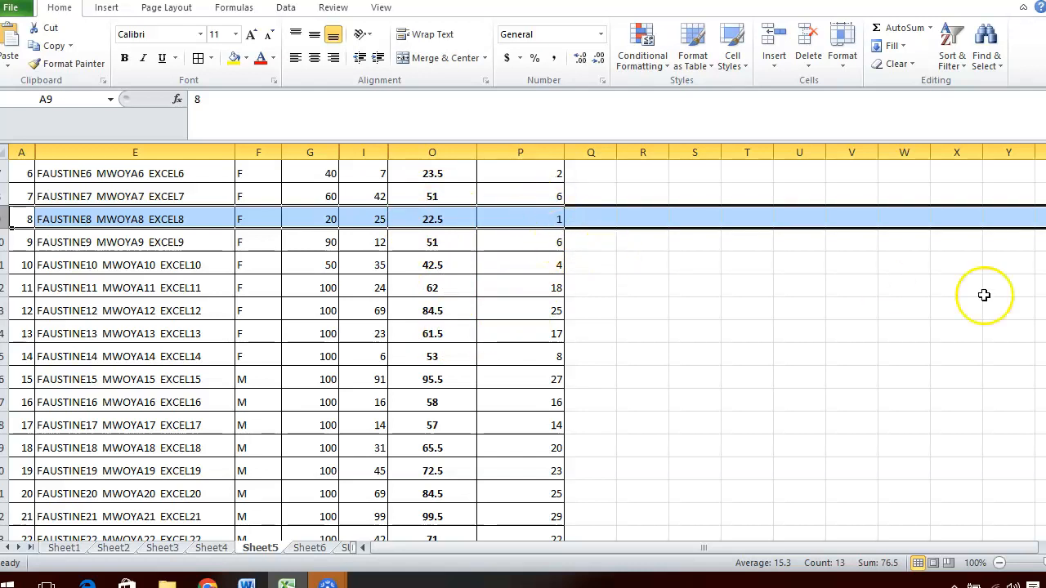
{"action": "left_click_drag", "start_coordinate": [1045, 301], "coordinate": [1045, 323]}
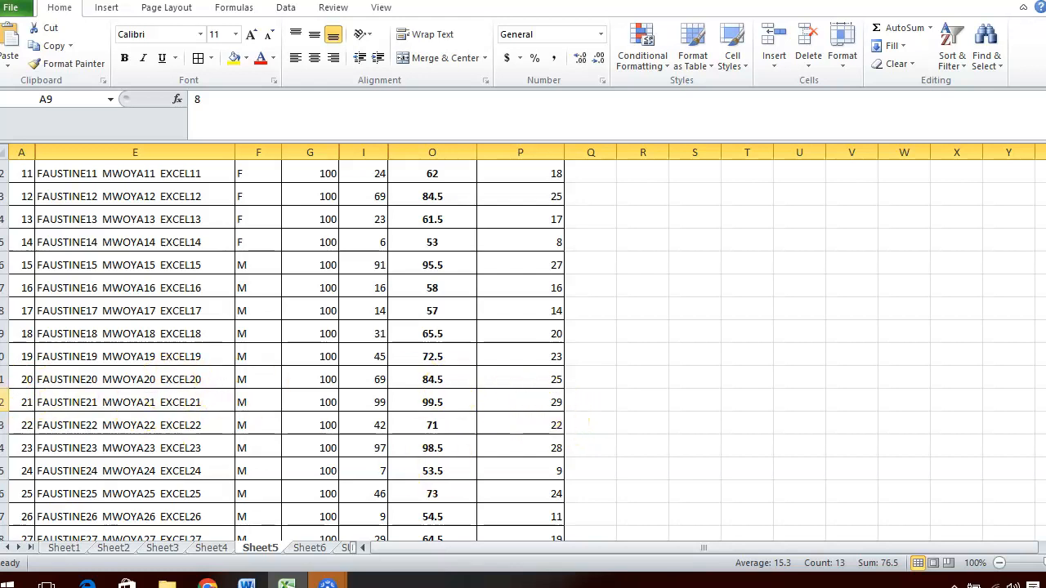
{"action": "left_click", "coordinate": [5, 402]}
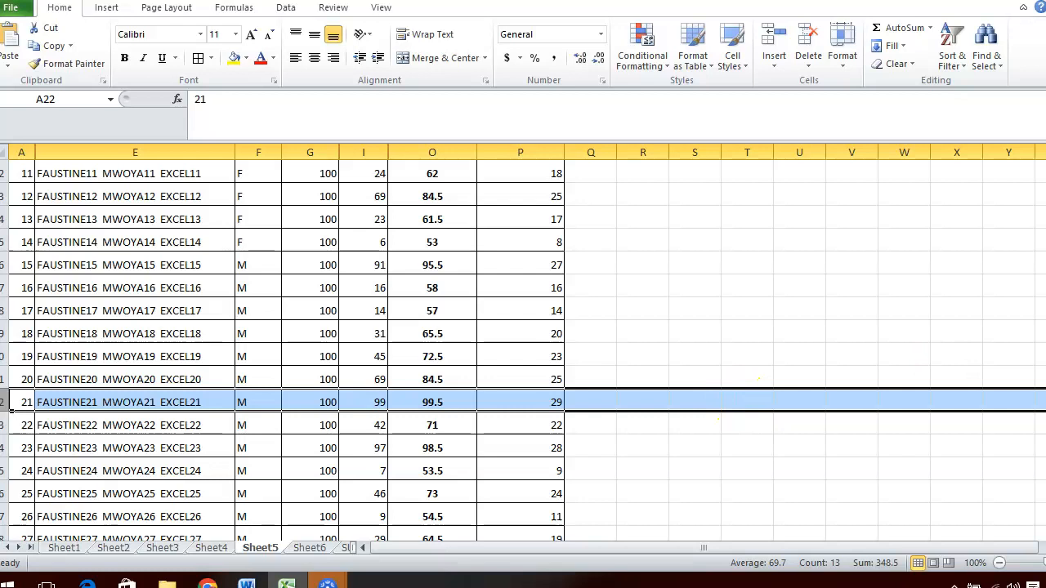
Change the order argument of P2's RANK formula to 0 for descending and fill it down to P30.
{"action": "scroll", "coordinate": [523, 351], "scroll_direction": "up", "scroll_amount": 4}
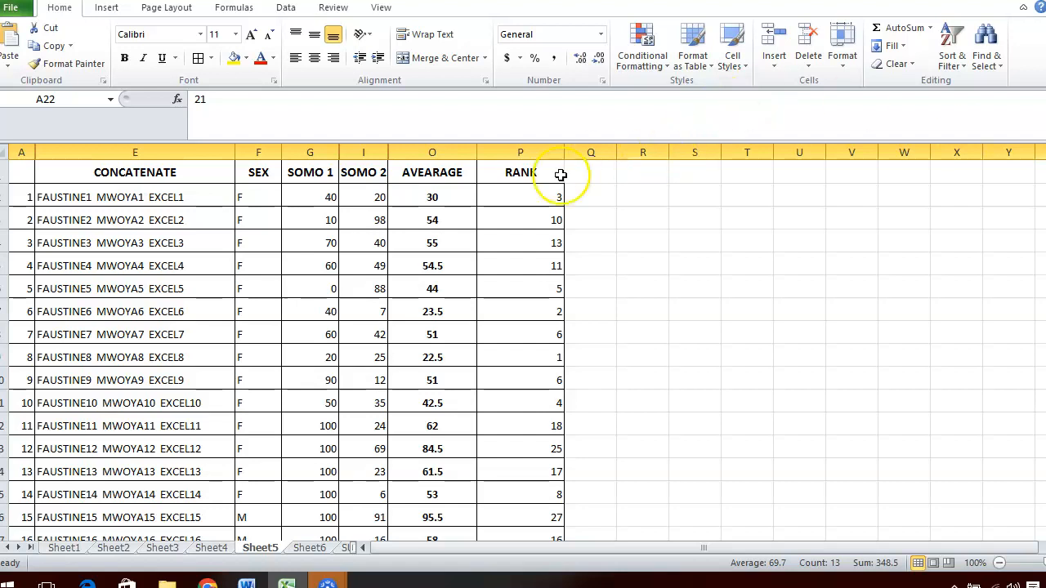
{"action": "left_click", "coordinate": [518, 196]}
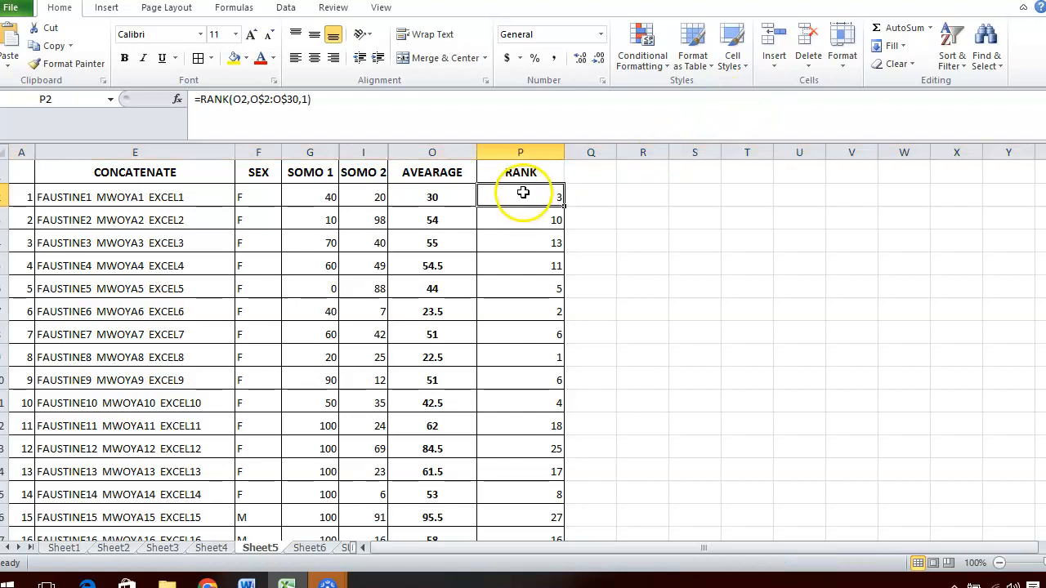
{"action": "left_click", "coordinate": [329, 99]}
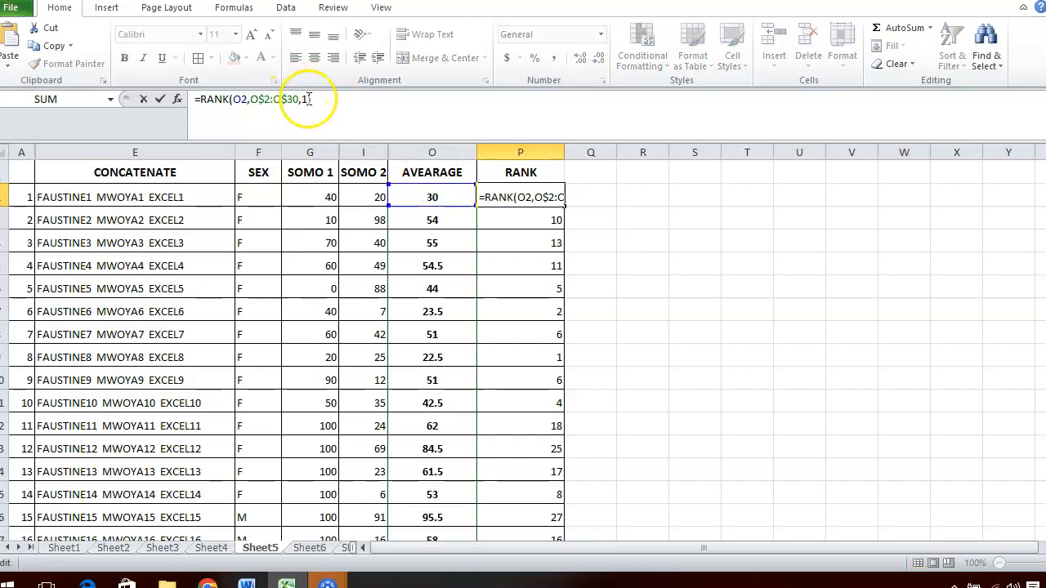
{"action": "left_click", "coordinate": [307, 101]}
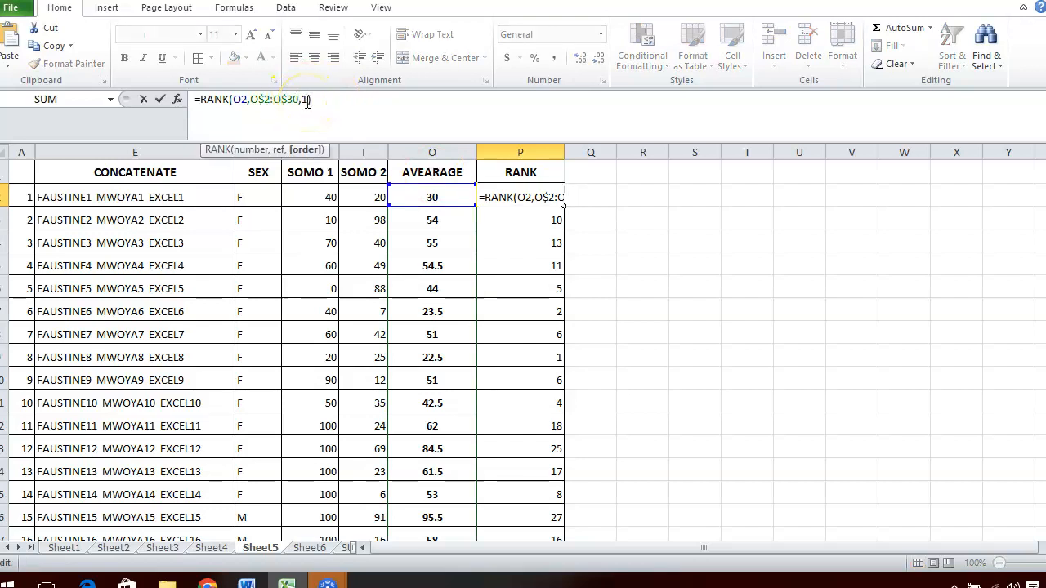
{"action": "key", "text": "BackSpace"}
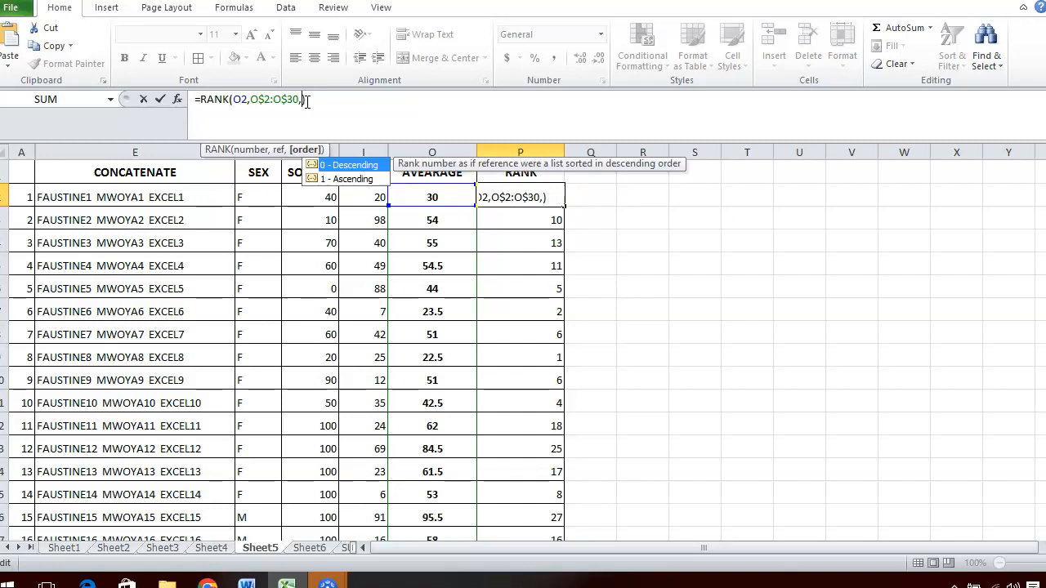
{"action": "key", "text": "Return"}
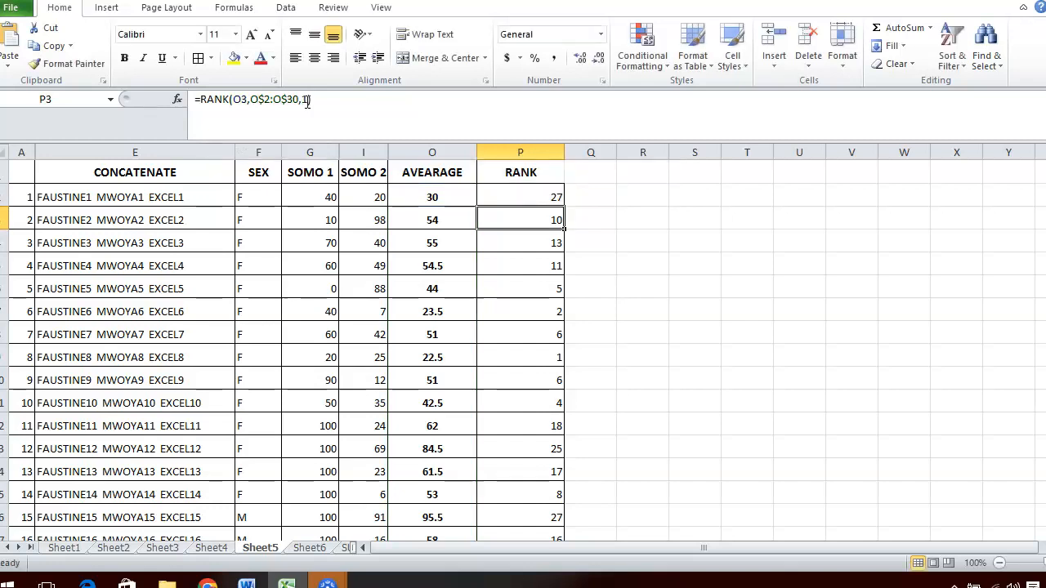
{"action": "left_click", "coordinate": [540, 189]}
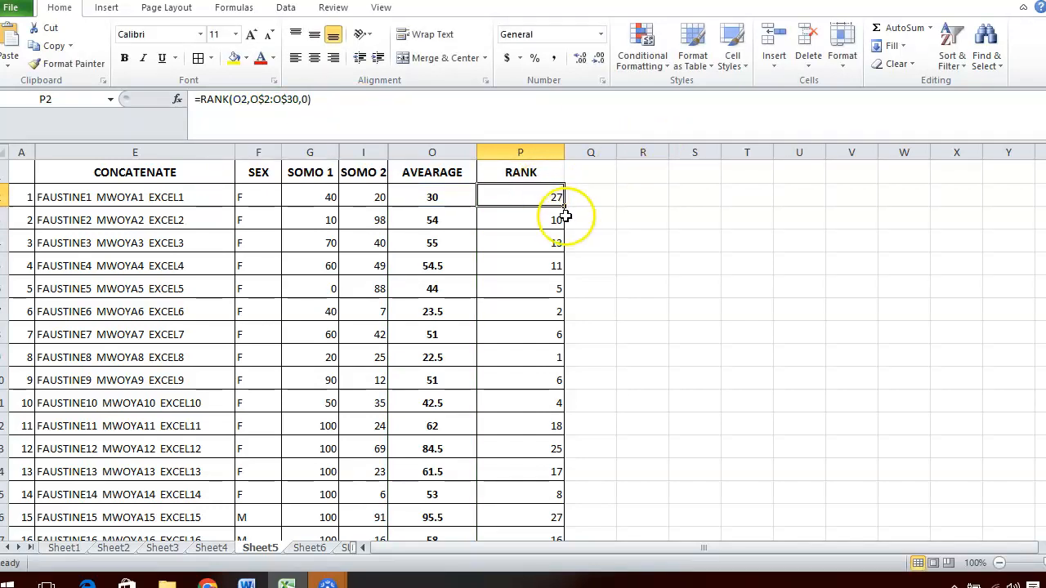
{"action": "left_click_drag", "start_coordinate": [565, 207], "coordinate": [511, 492]}
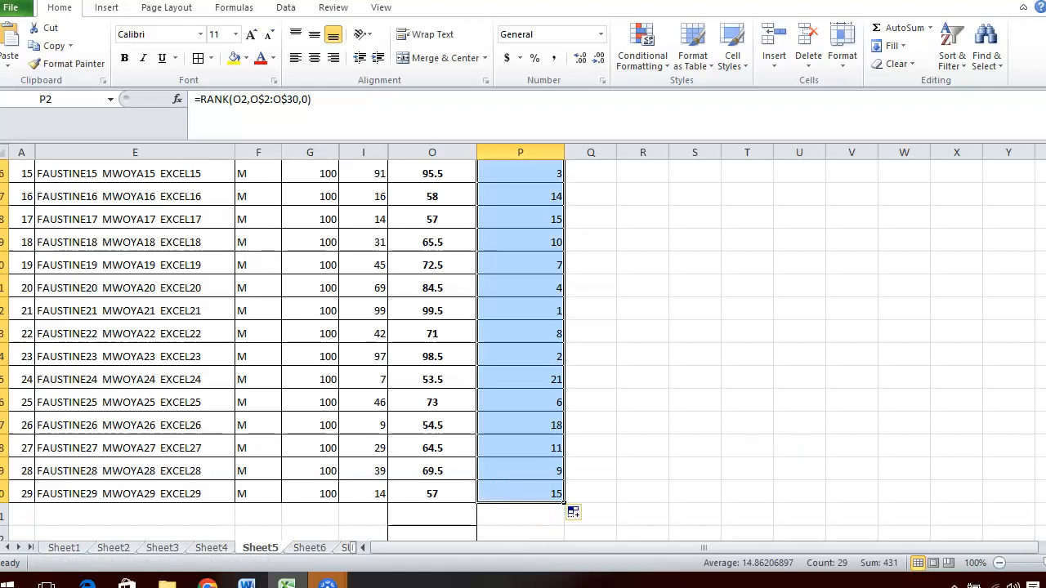
Review the descending ranks down the RANK column and select student 21's row to compare average and rank.
{"action": "scroll", "coordinate": [281, 356], "scroll_direction": "up", "scroll_amount": 2}
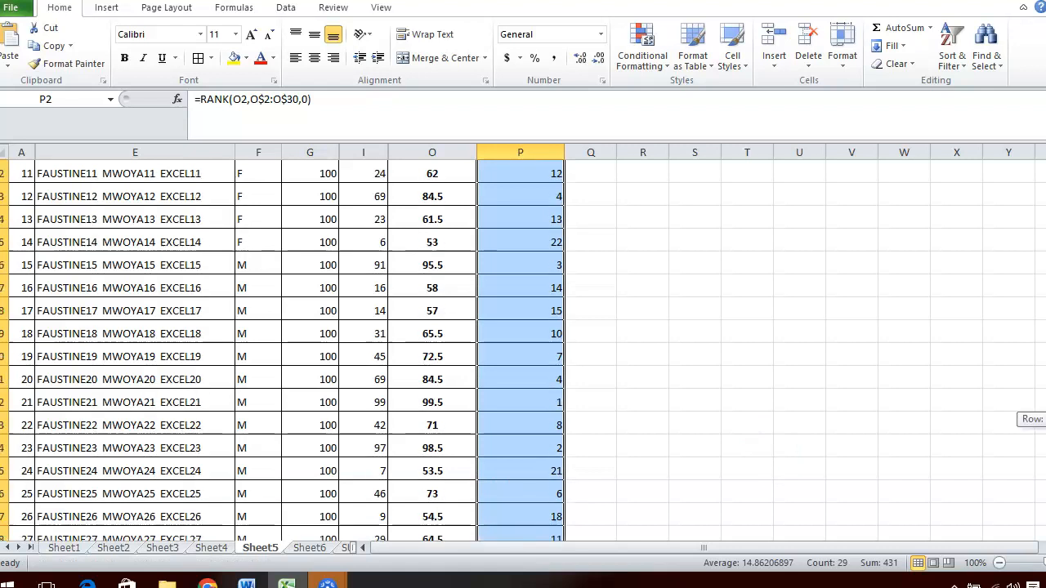
{"action": "scroll", "coordinate": [282, 351], "scroll_direction": "up", "scroll_amount": 1}
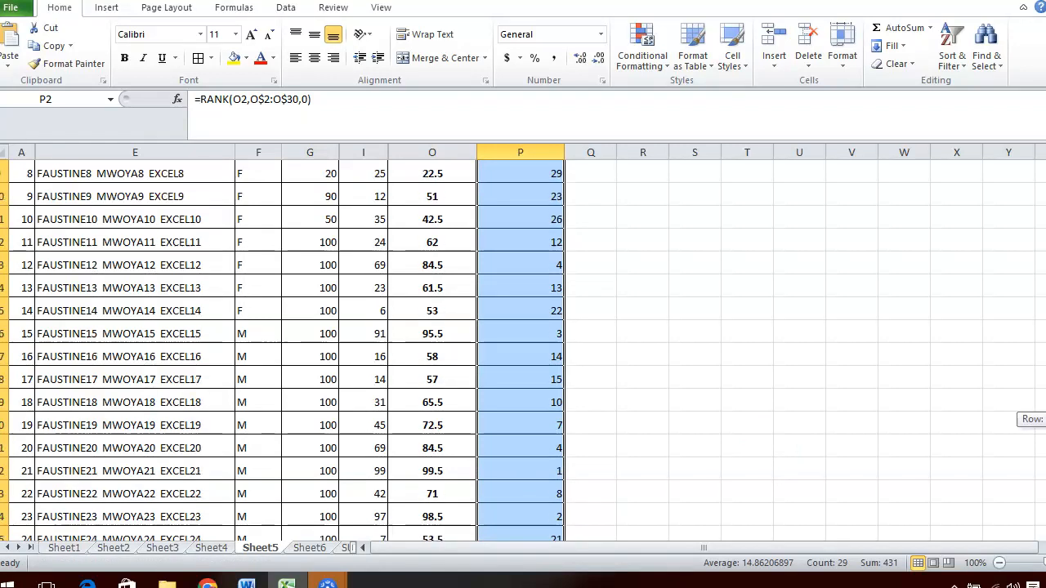
{"action": "scroll", "coordinate": [282, 350], "scroll_direction": "down", "scroll_amount": 1}
{"action": "scroll", "coordinate": [282, 351], "scroll_direction": "up", "scroll_amount": 2}
{"action": "scroll", "coordinate": [282, 351], "scroll_direction": "up", "scroll_amount": 1}
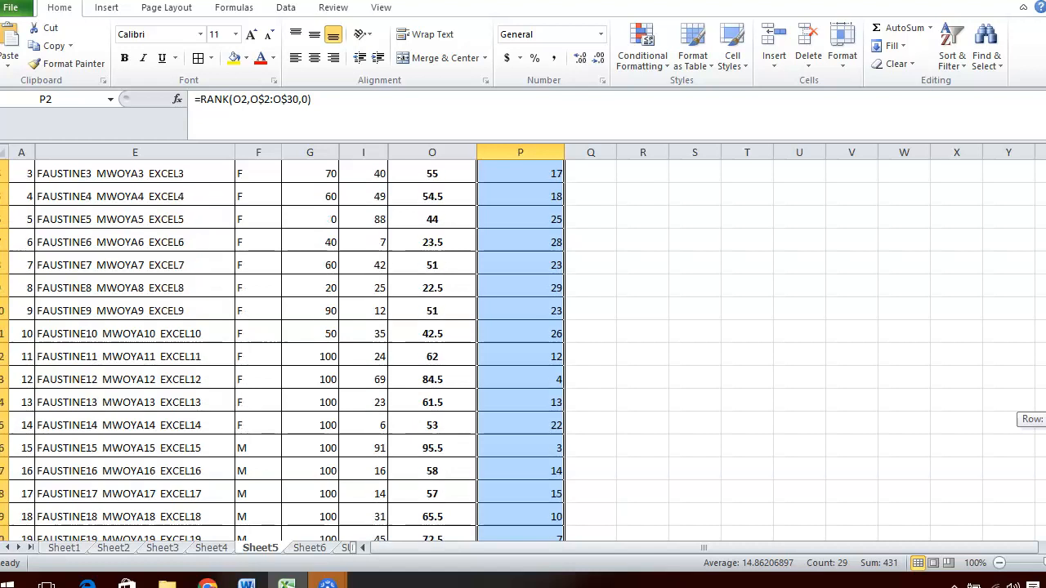
{"action": "scroll", "coordinate": [282, 350], "scroll_direction": "down", "scroll_amount": 2}
{"action": "scroll", "coordinate": [281, 357], "scroll_direction": "down", "scroll_amount": 1}
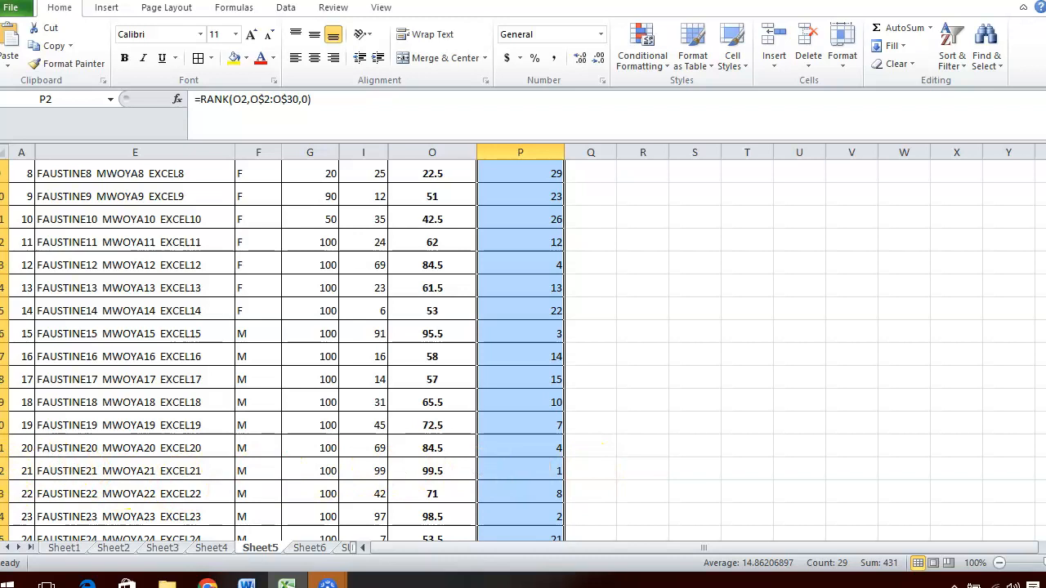
{"action": "left_click", "coordinate": [7, 471]}
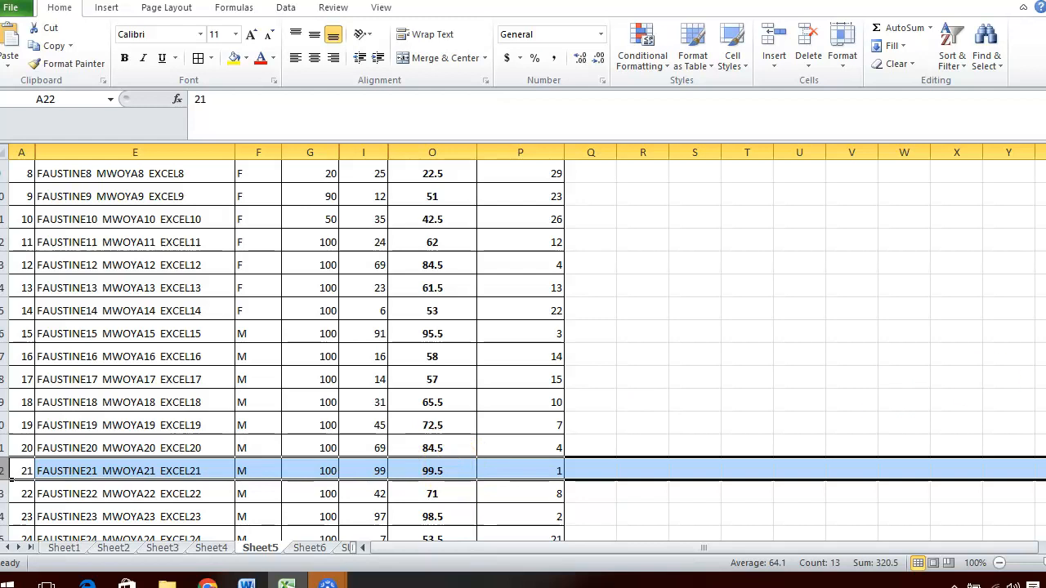
Change the order argument of P2's RANK formula to 1 for ascending.
{"action": "scroll", "coordinate": [1021, 363], "scroll_direction": "up", "scroll_amount": 3}
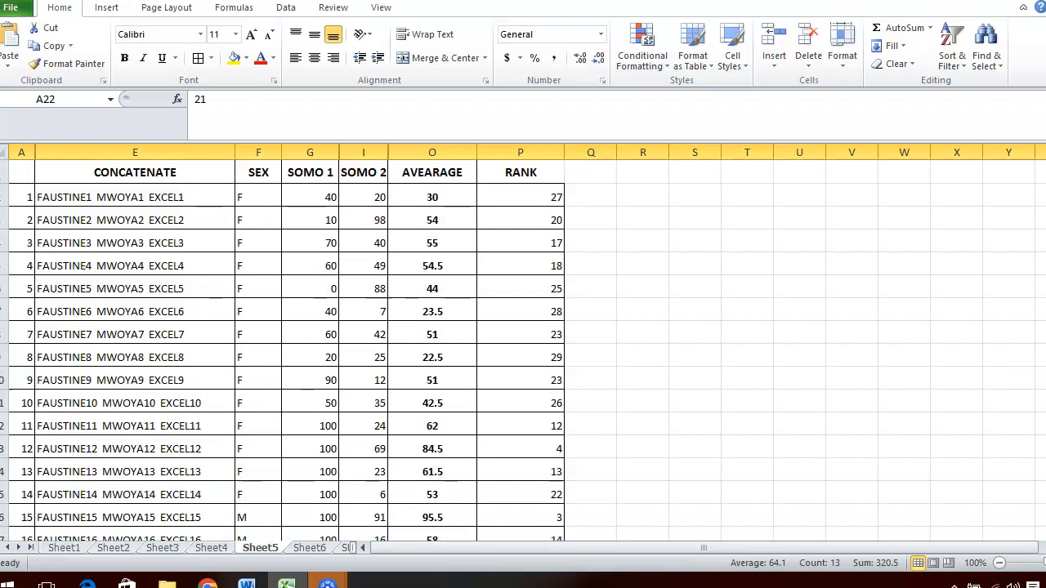
{"action": "left_click", "coordinate": [513, 188]}
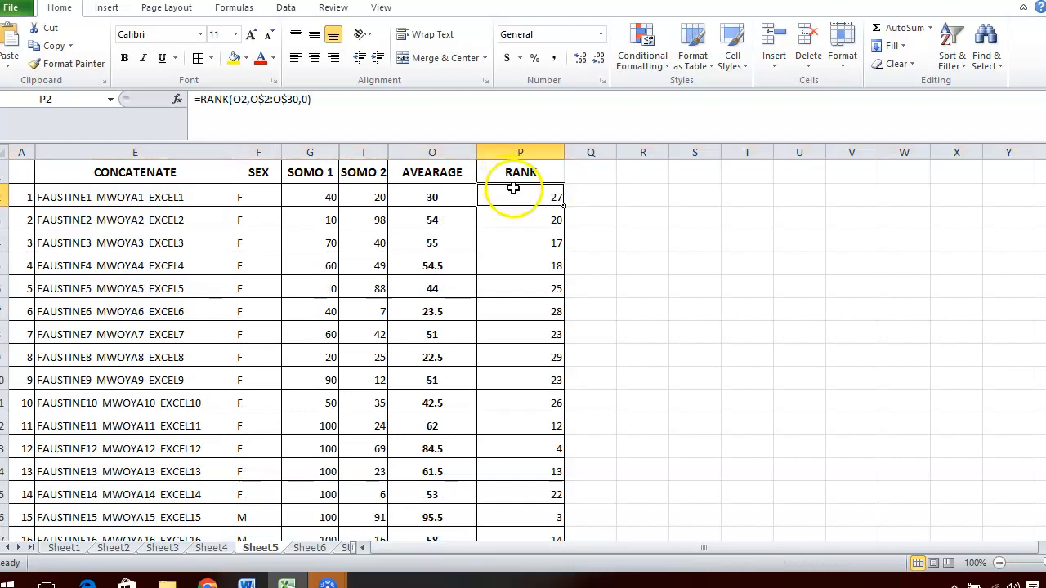
{"action": "left_click", "coordinate": [336, 92]}
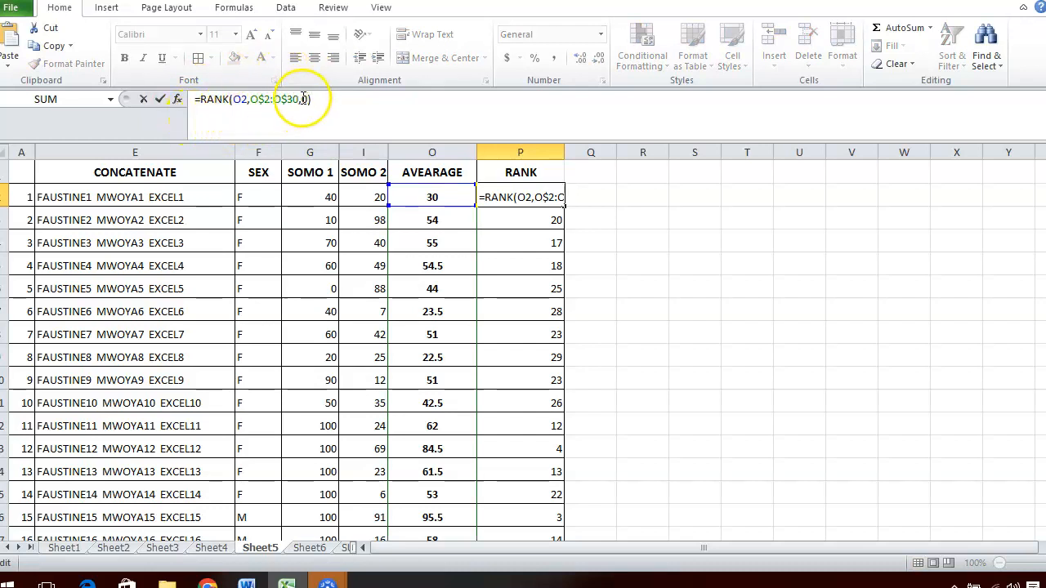
{"action": "left_click", "coordinate": [305, 99]}
{"action": "double_click", "coordinate": [305, 99]}
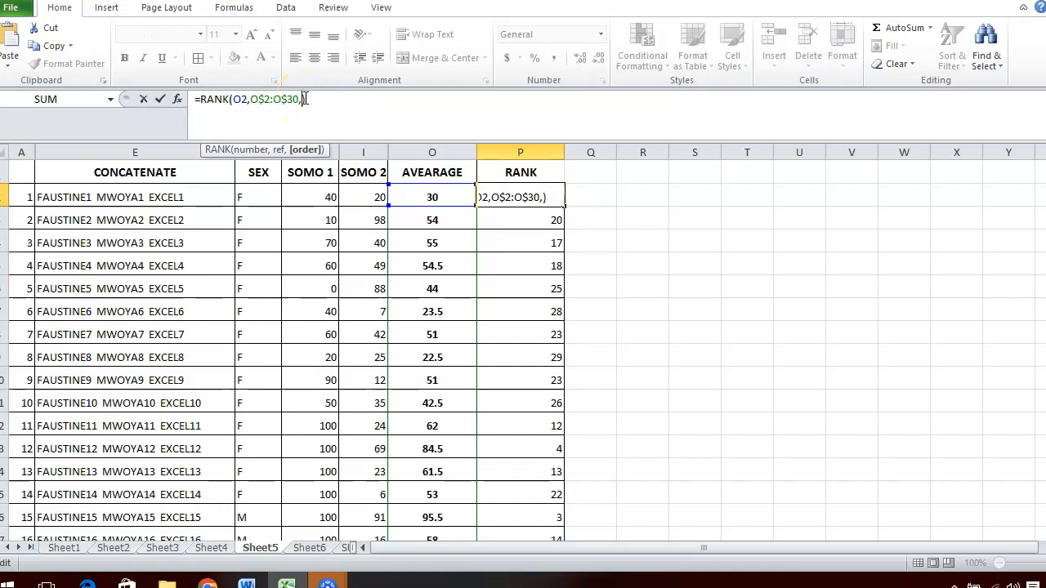
{"action": "type", "text": "1"}
{"action": "key", "text": "Return"}
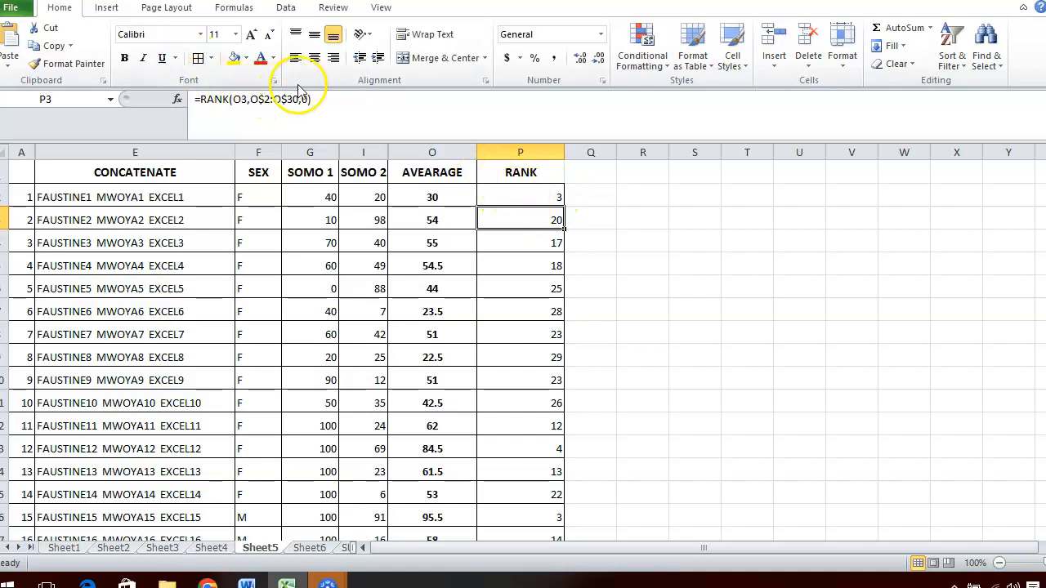
Remove the order argument from P2's RANK formula so it reads =RANK(O2,O$2:O$30).
{"action": "left_click", "coordinate": [522, 197]}
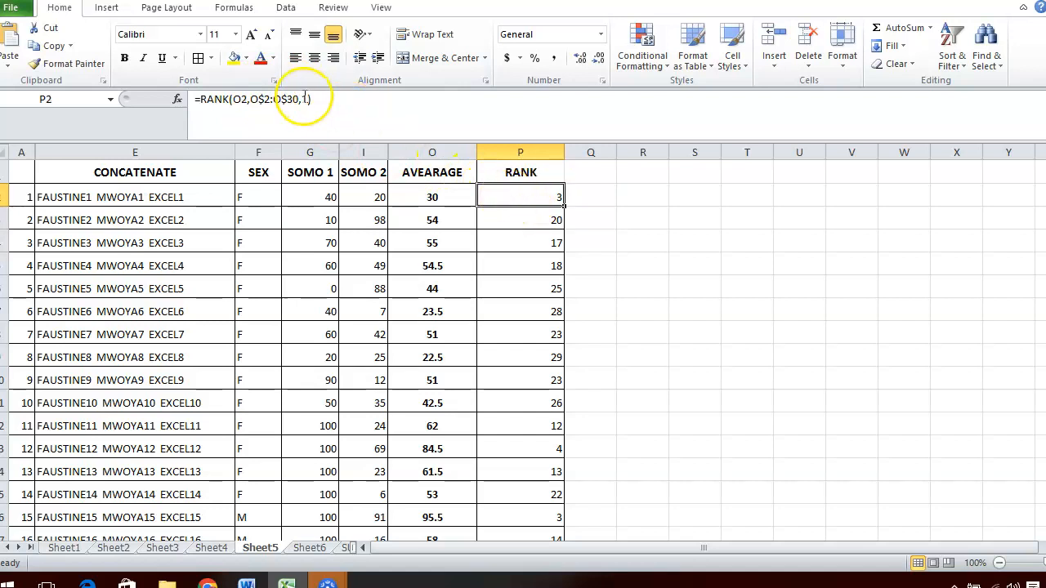
{"action": "left_click", "coordinate": [308, 99]}
{"action": "key", "text": "BackSpace"}
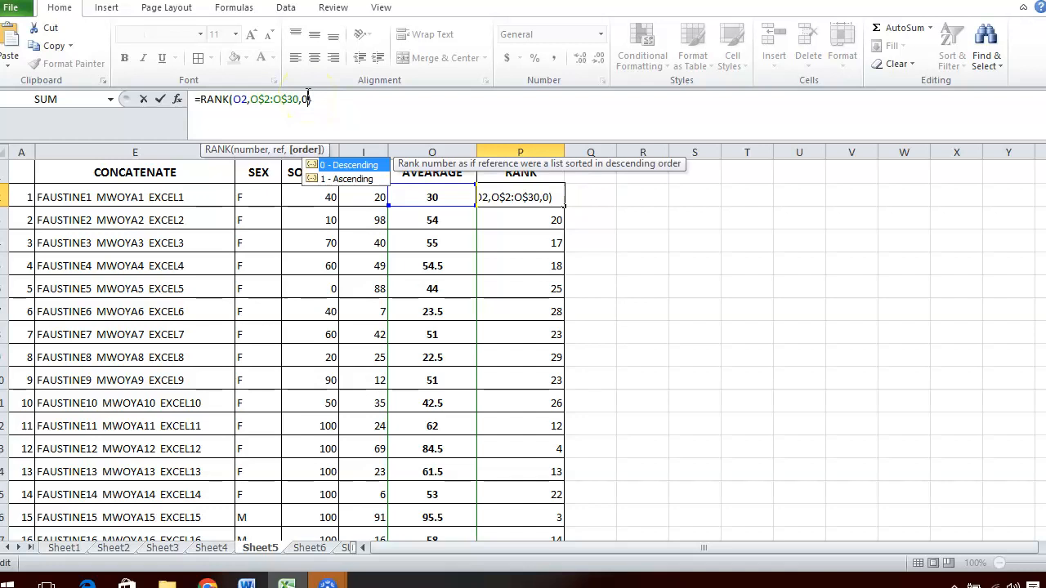
{"action": "key", "text": "BackSpace"}
{"action": "key", "text": "BackSpace"}
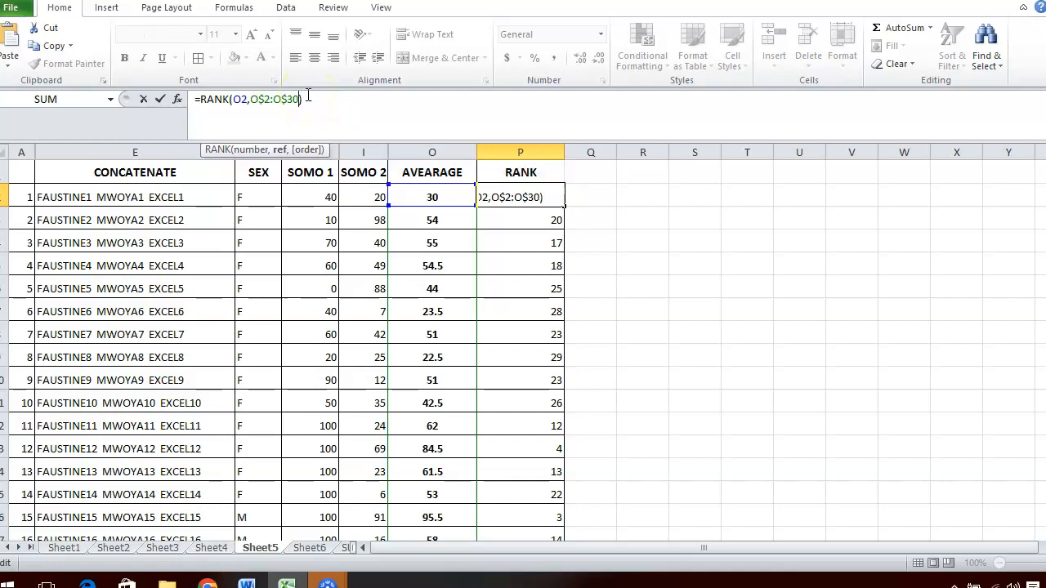